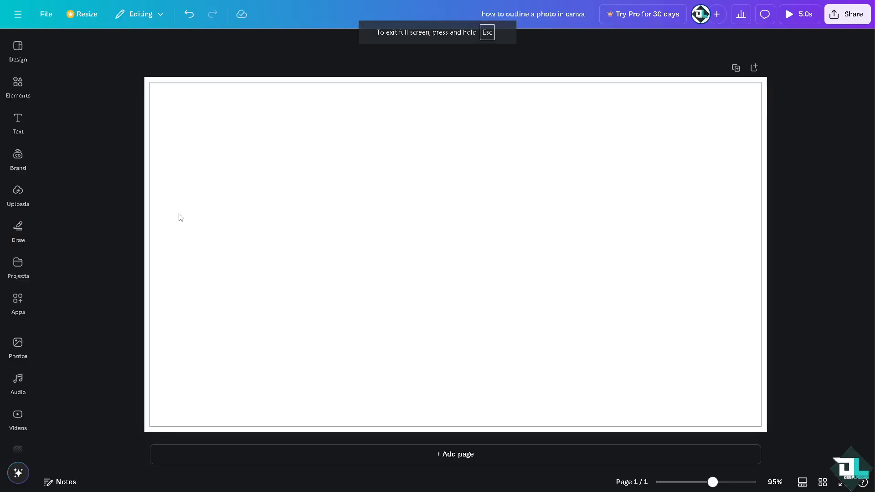
Place the uploaded "How to outline a photo" image on the page and scale it down from its upper-left corner.
left_click(19, 196)
left_click(71, 178)
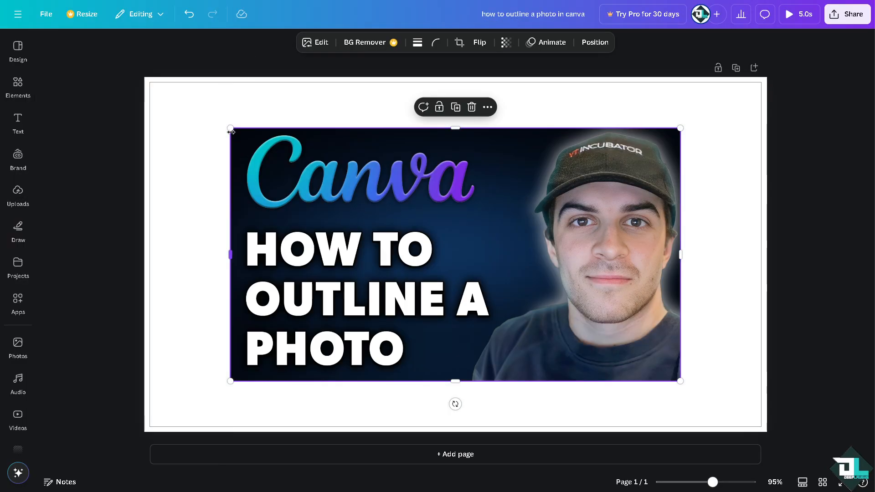
left_click_drag(230, 128, 304, 163)
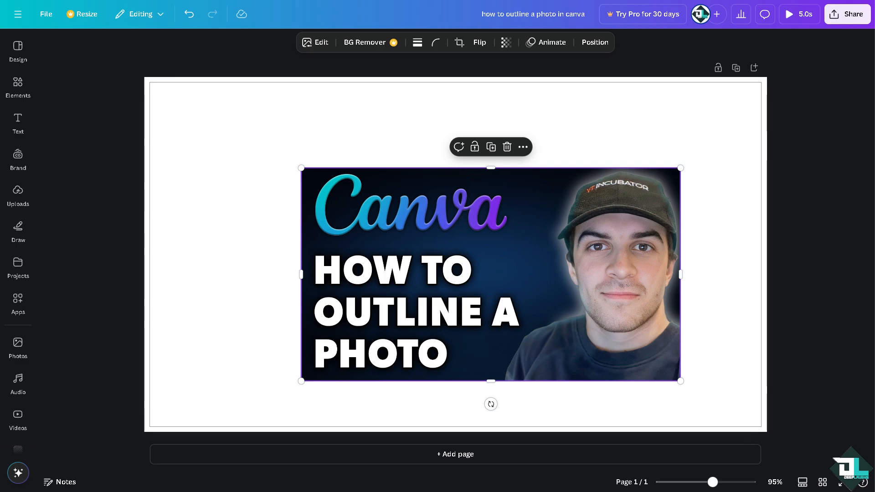
Move the thumbnail image up and slightly left on the page, and apply the Glow shadow effect to it.
left_click(324, 44)
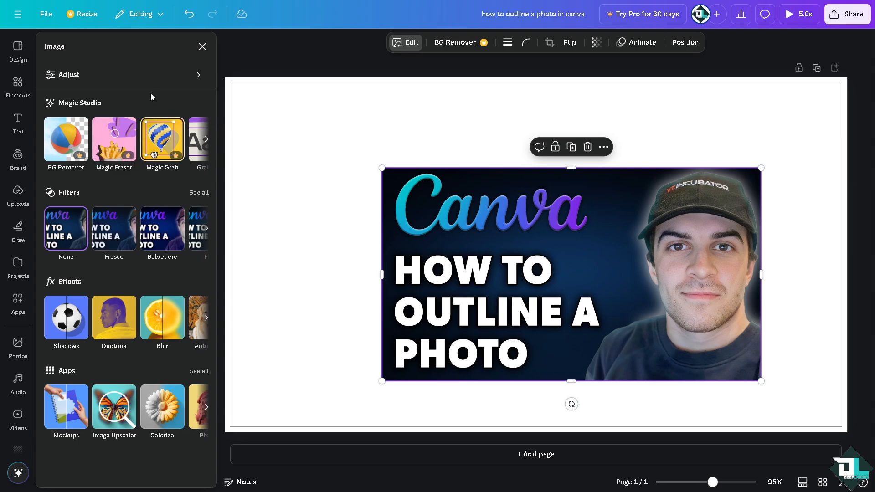
left_click(70, 315)
left_click_drag(548, 201, 530, 164)
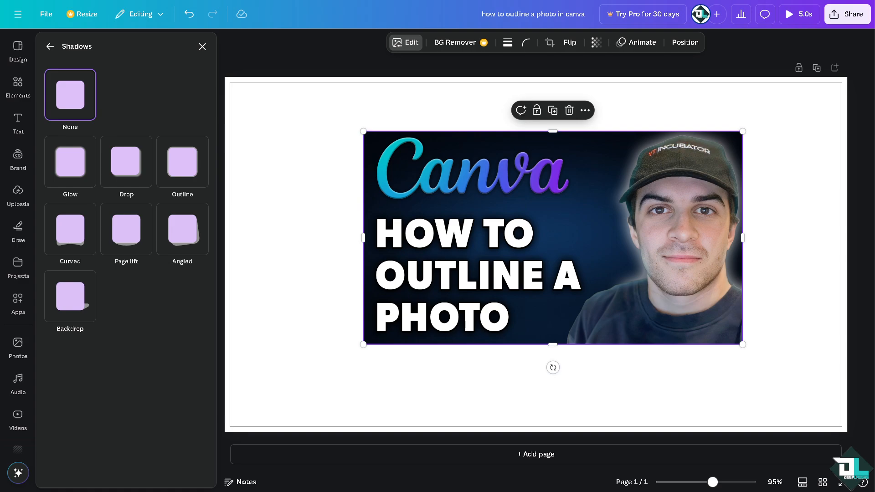
left_click(72, 169)
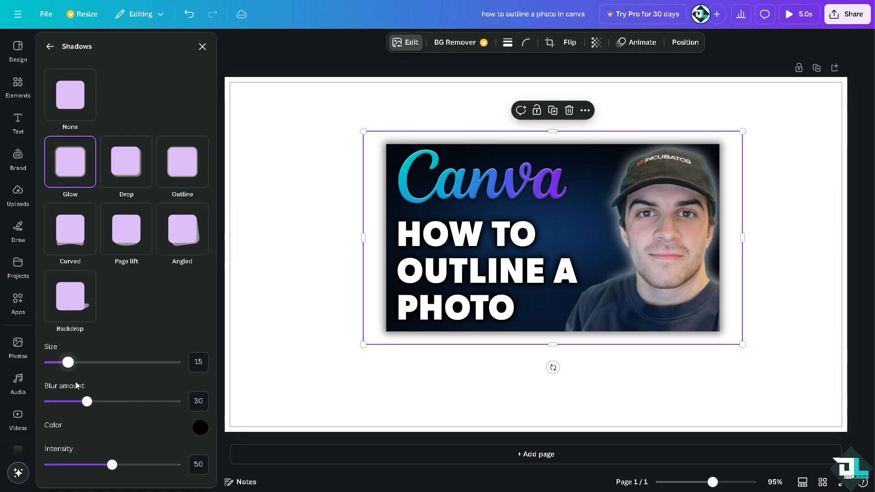
Set the glow's blur amount to 20, intensity to 100 and size to 91, and shift the image toward the page's left edge.
mouse_move(87, 401)
left_mouse_down()
mouse_move(62, 402)
mouse_move(138, 402)
mouse_move(74, 401)
left_mouse_up()
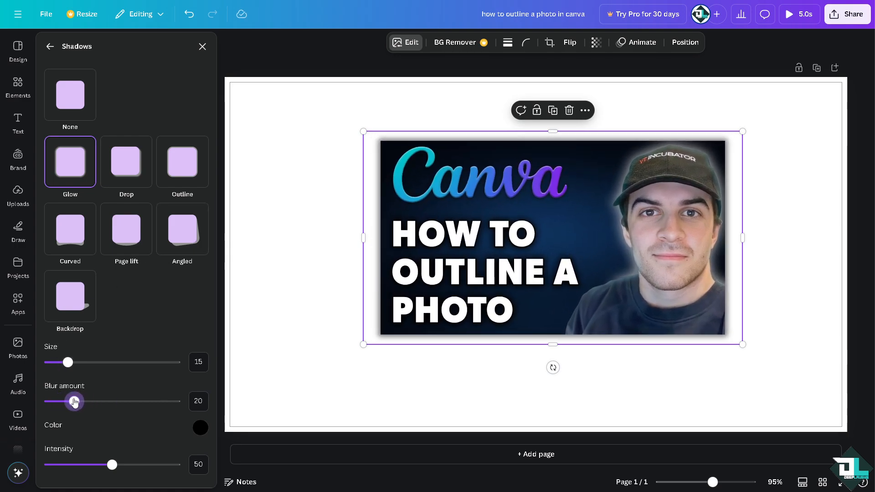
left_click_drag(109, 470, 178, 473)
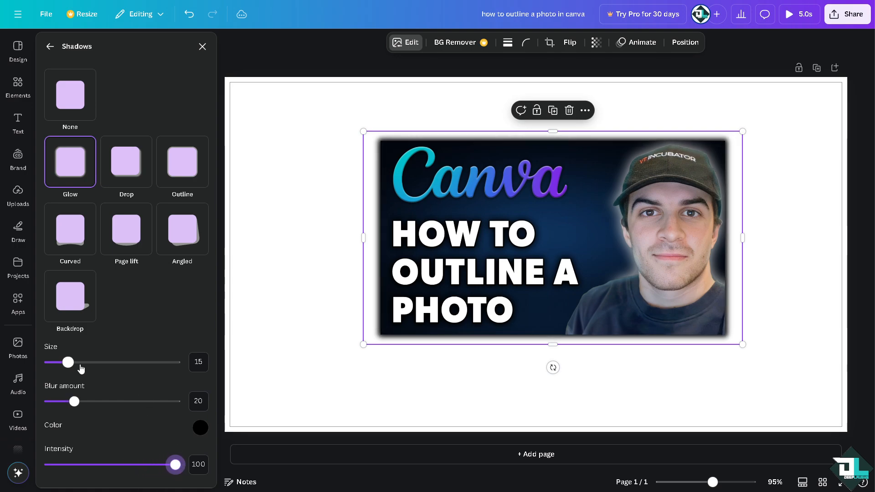
left_click_drag(69, 363, 121, 363)
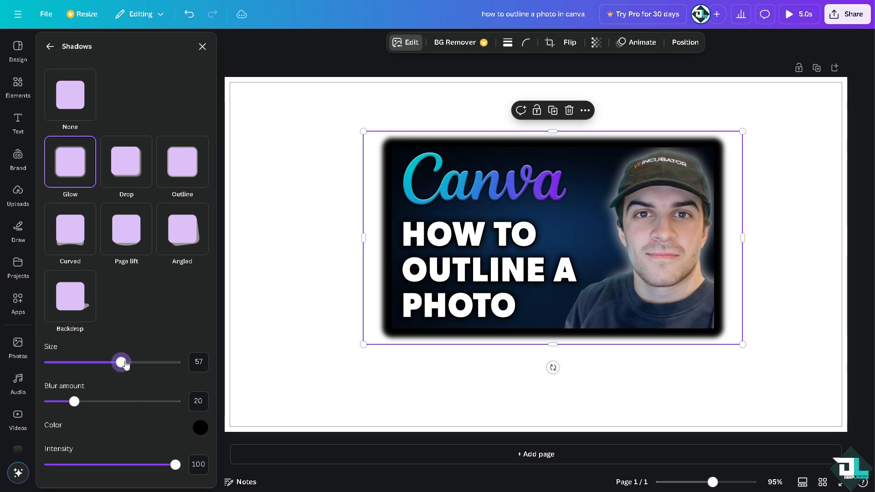
left_click_drag(123, 366, 164, 363)
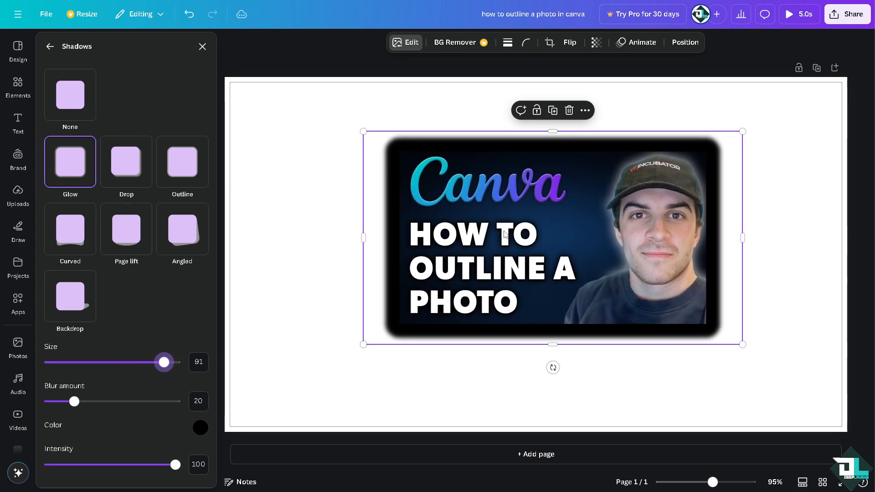
left_click_drag(504, 234, 417, 220)
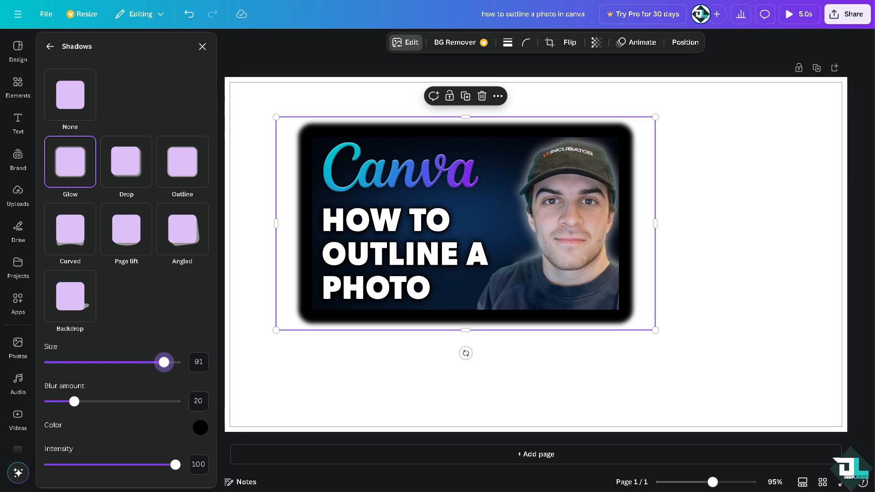
Add the trending stock photo of the person in a wheelchair holding a flower, scale it down and place it right of the thumbnail image.
left_click(18, 346)
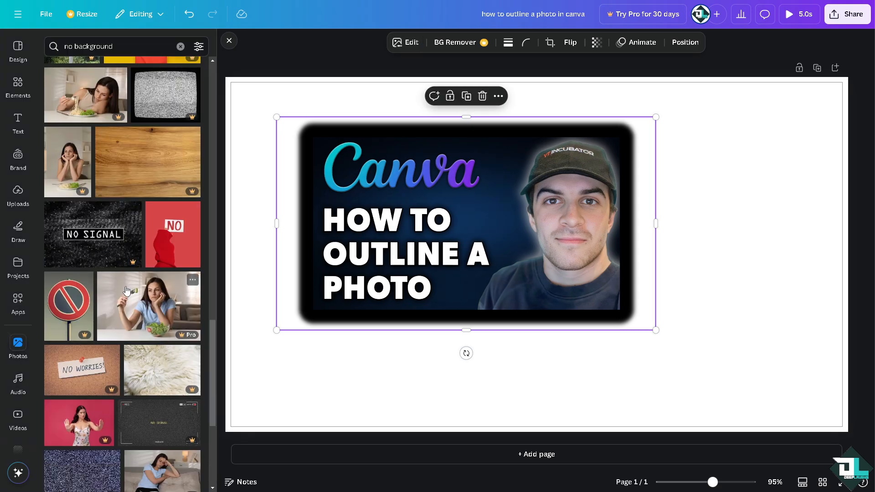
scroll(137, 150, "up", 5)
left_click(180, 46)
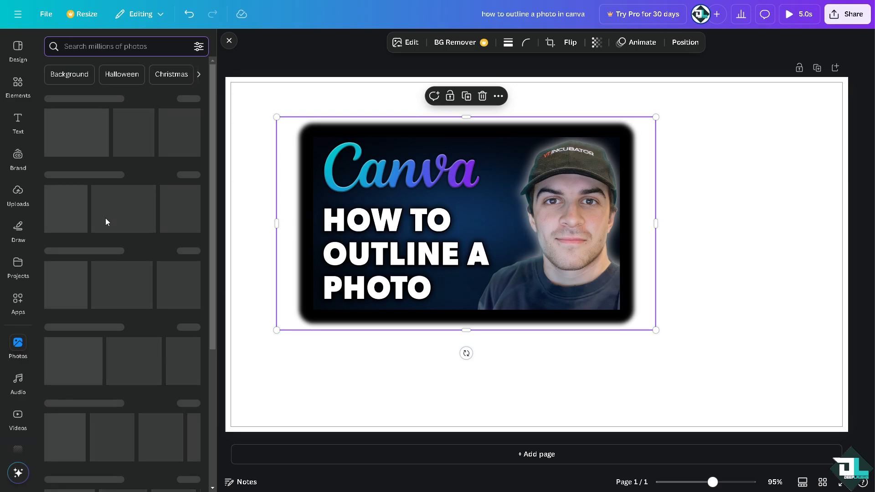
scroll(104, 225, "down", 3)
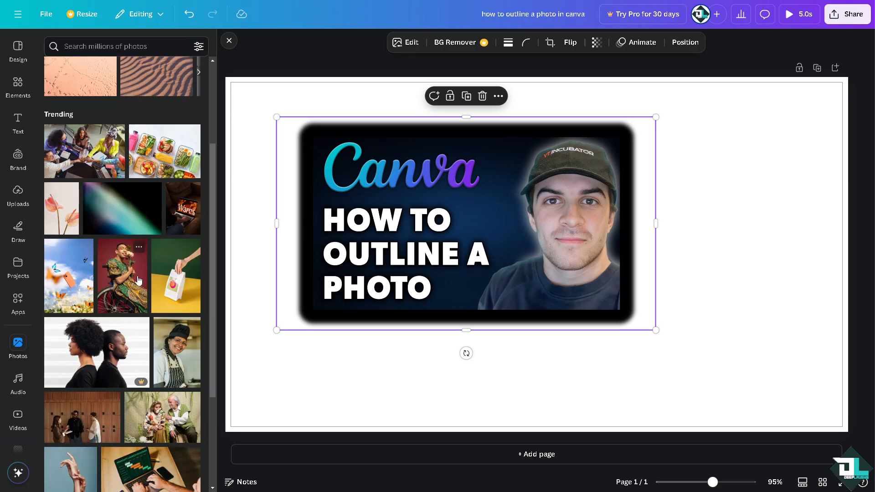
left_click(122, 275)
left_click_drag(457, 193, 505, 151)
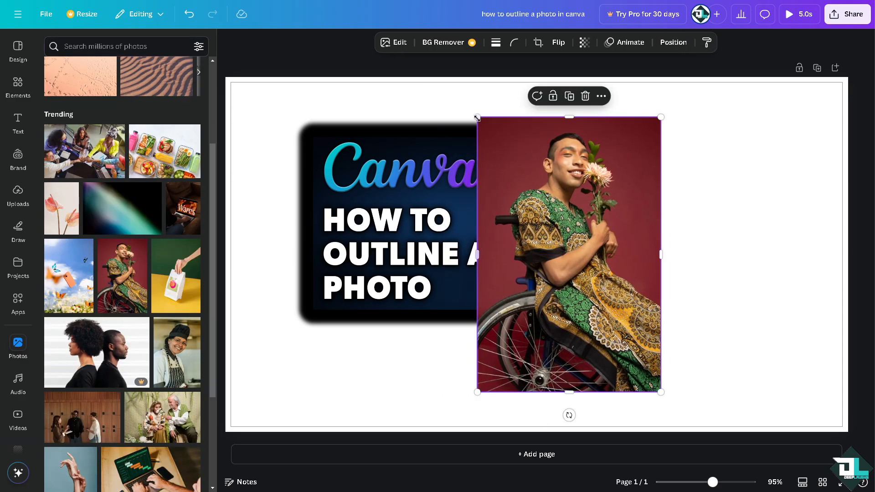
left_click_drag(477, 118, 519, 182)
left_click_drag(557, 233, 685, 194)
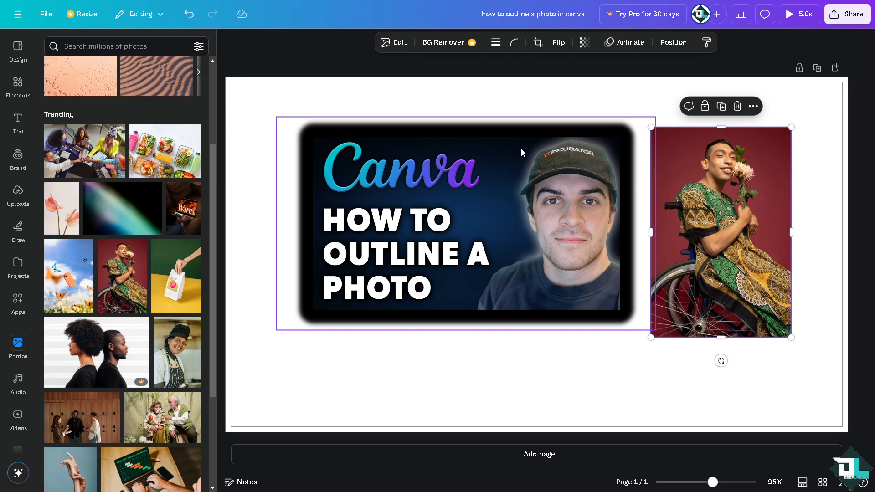
left_click(511, 154)
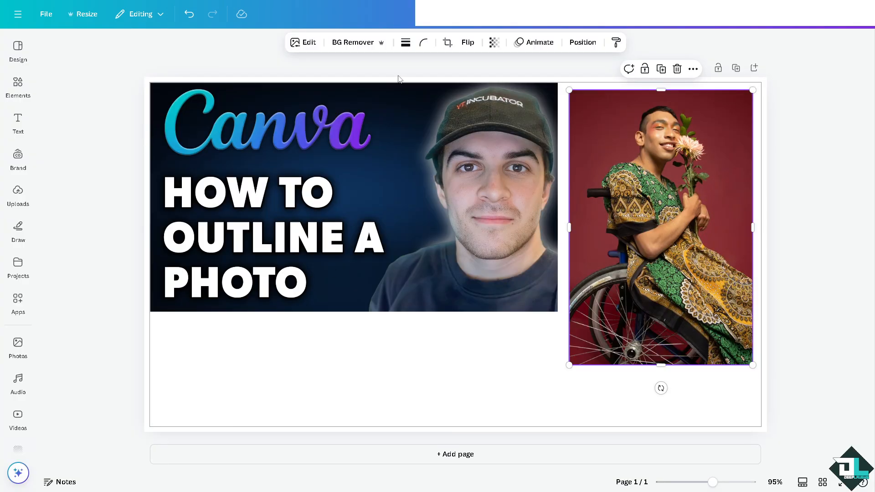
Remove the background from the wheelchair photo.
left_click(353, 42)
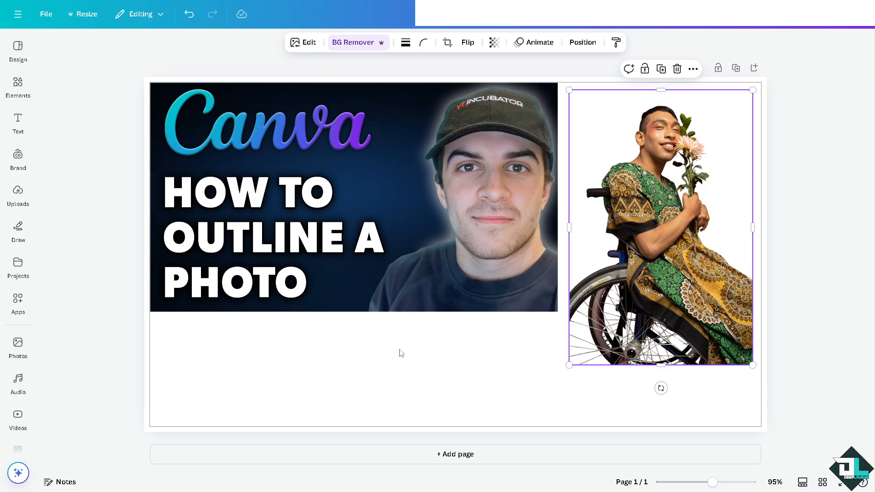
left_click(312, 43)
left_click(73, 330)
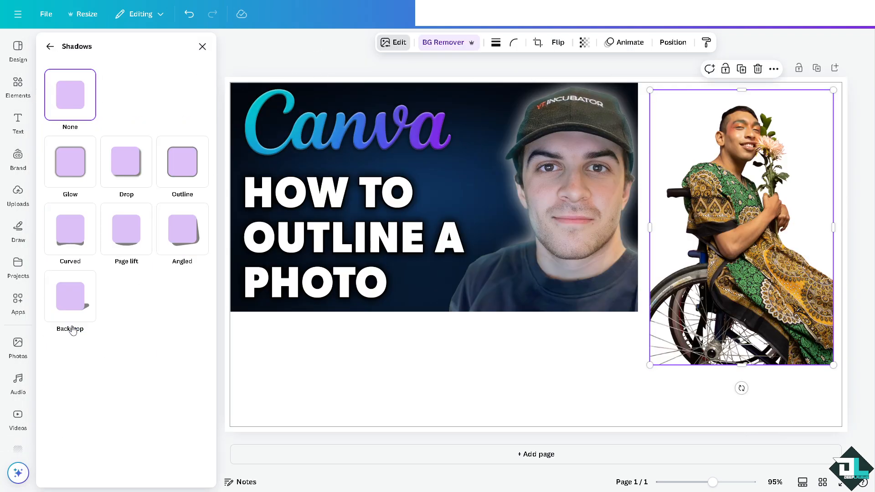
left_click(413, 362)
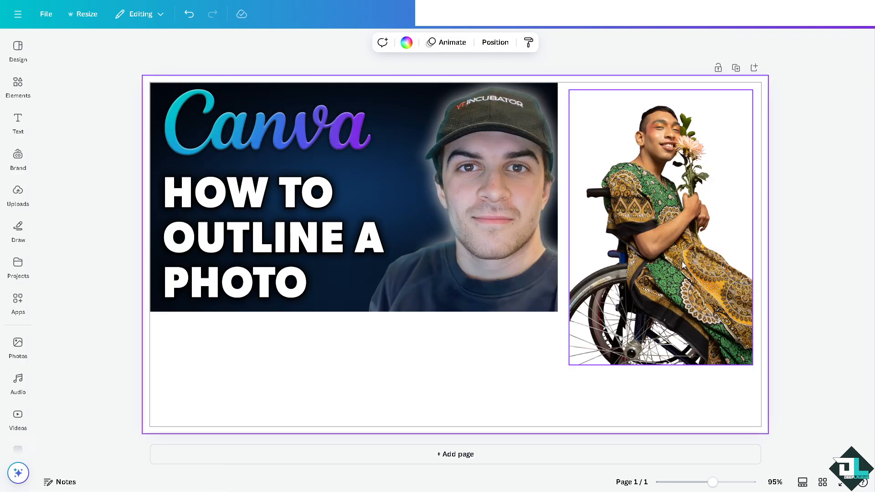
Apply the Glow shadow to the wheelchair cutout with a blur amount of 27 and a size of 51.
left_click(303, 42)
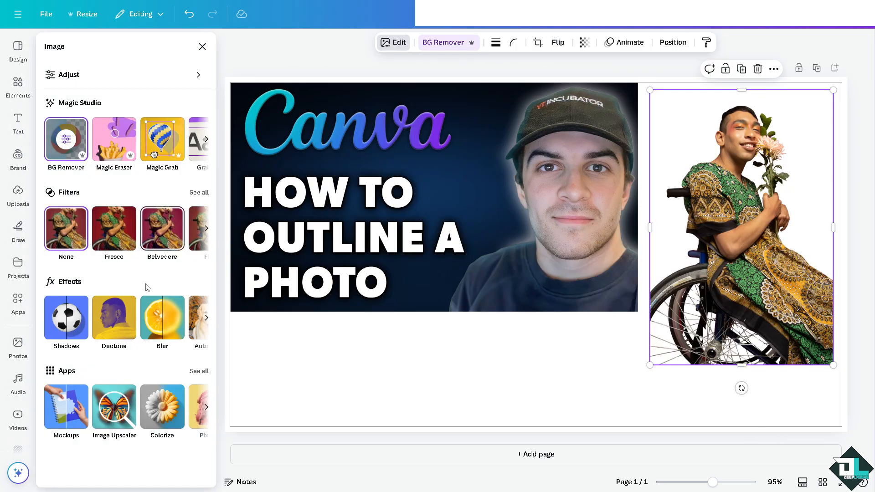
left_click(83, 327)
left_click(77, 165)
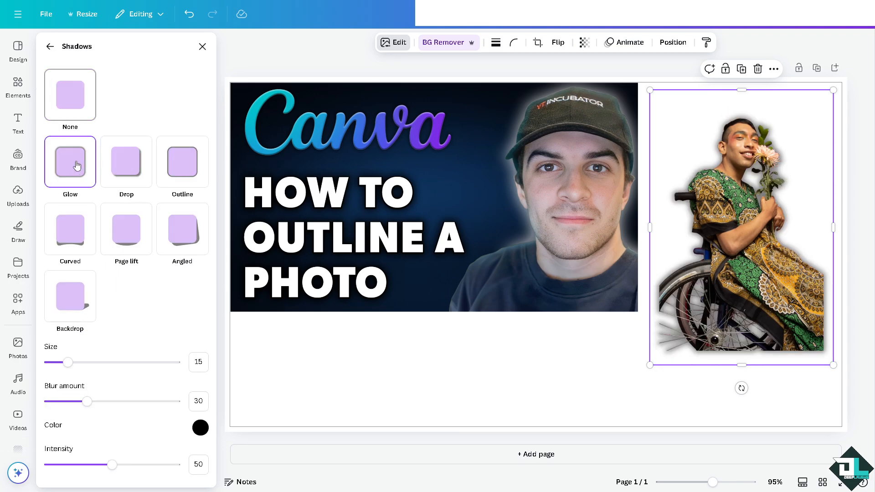
mouse_move(91, 406)
left_mouse_down()
mouse_move(116, 404)
mouse_move(83, 404)
left_mouse_up()
left_click_drag(68, 368, 116, 372)
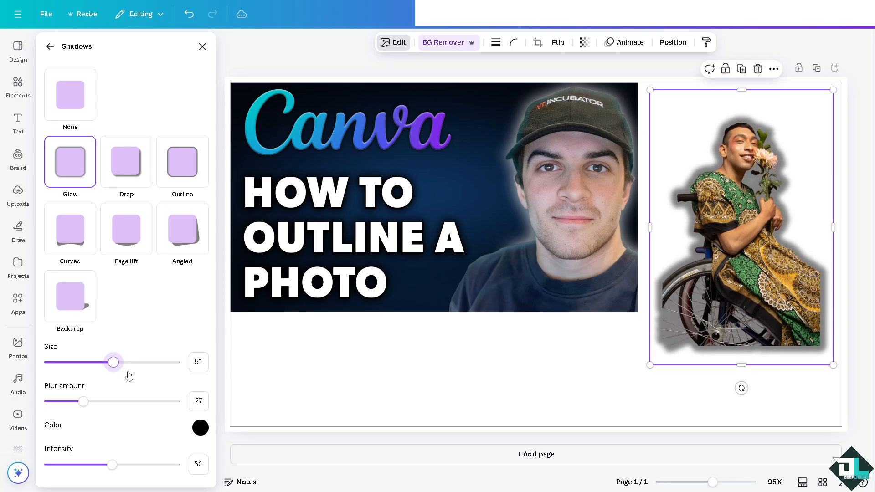
Change the cutout's glow colour from black through green to a dark olive yellow.
left_click(201, 428)
left_click_drag(263, 332, 281, 352)
left_click_drag(228, 381, 242, 385)
left_click_drag(281, 355, 342, 338)
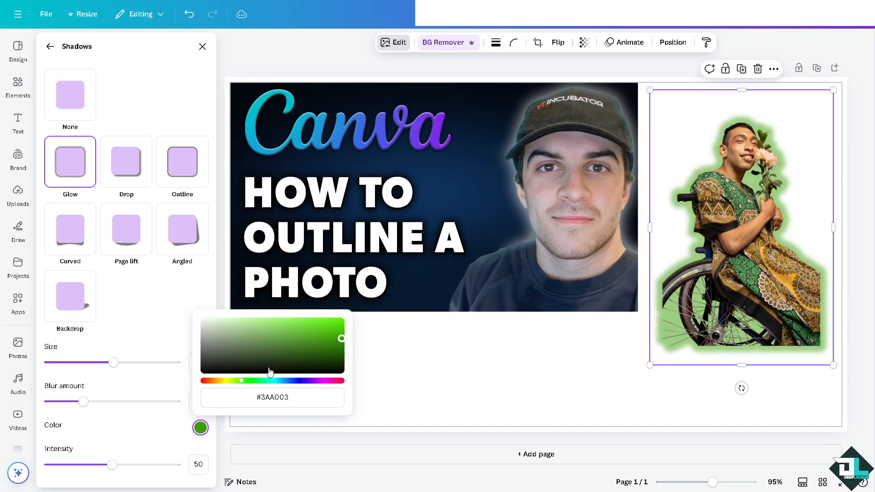
left_click_drag(268, 383, 224, 385)
Enlarge the cutout's glow to size 69, raise its intensity to 85, and finally reduce the size again.
left_click_drag(114, 362, 136, 363)
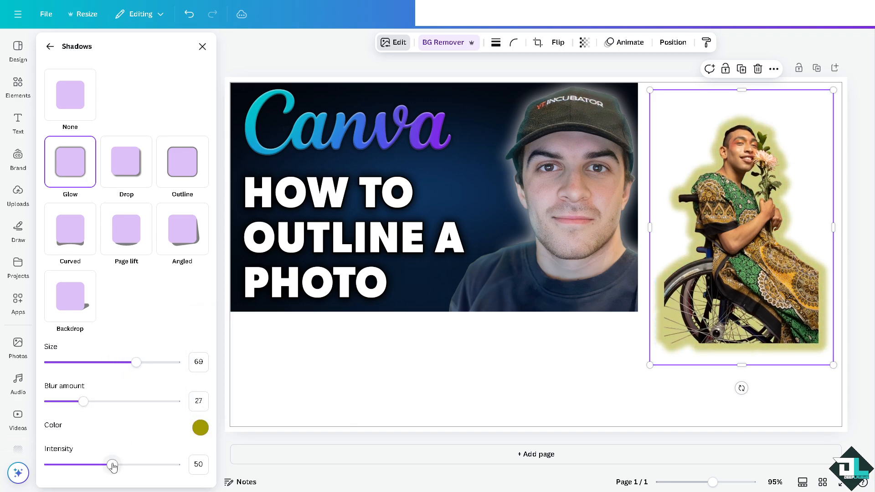
left_click_drag(112, 465, 156, 465)
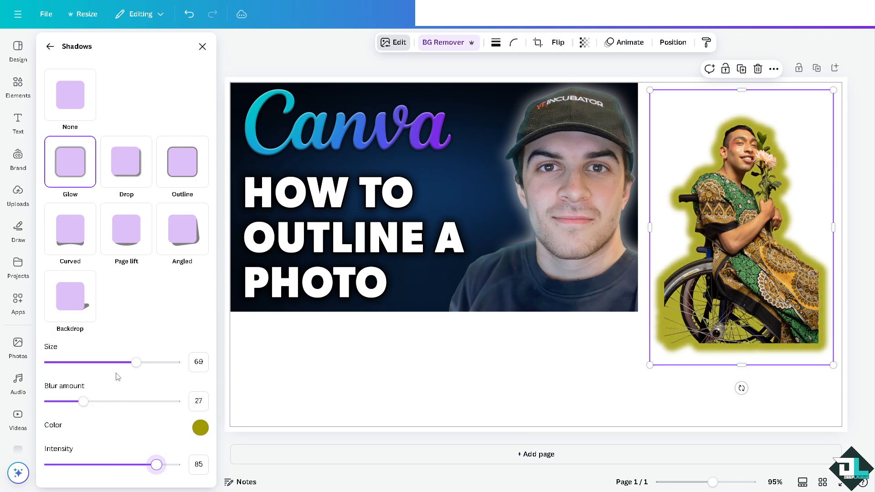
left_click_drag(137, 363, 85, 371)
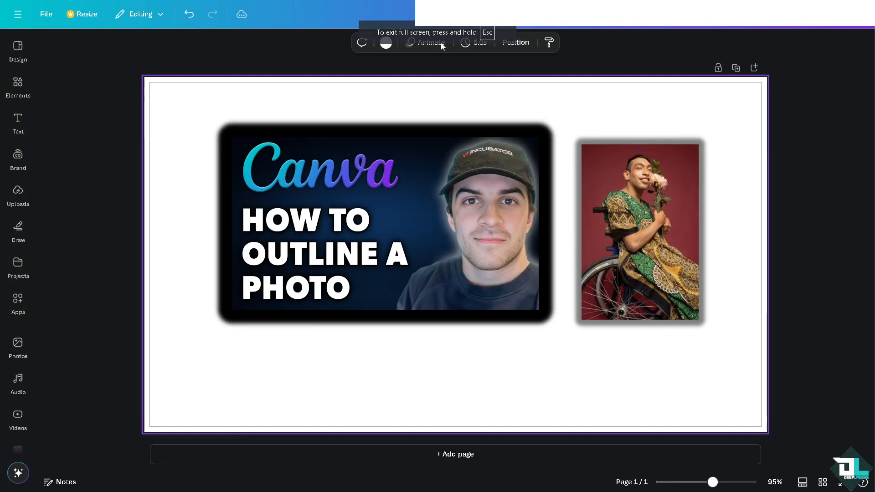
Examine the file types offered for downloading the design and return to the sharing options.
left_click(847, 14)
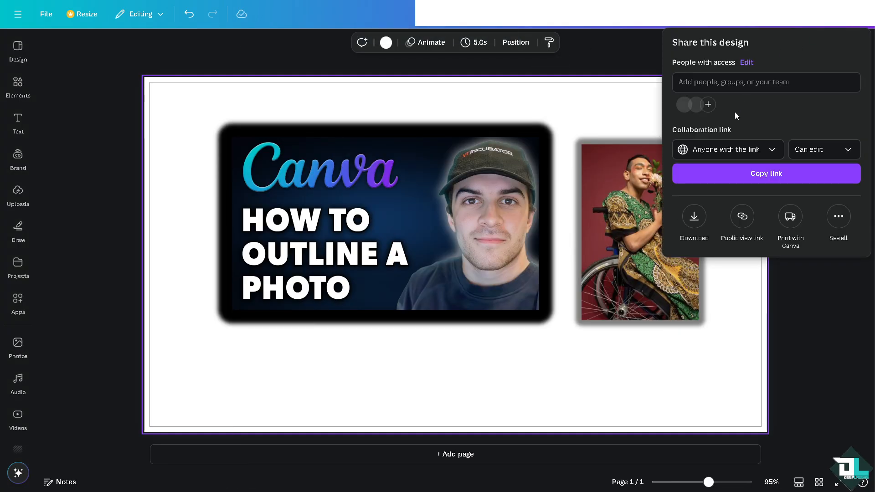
left_click(695, 218)
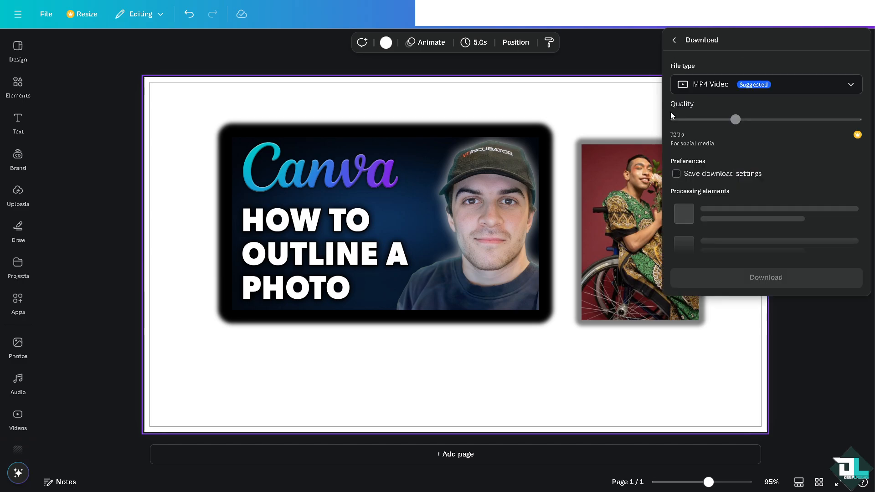
left_click(718, 88)
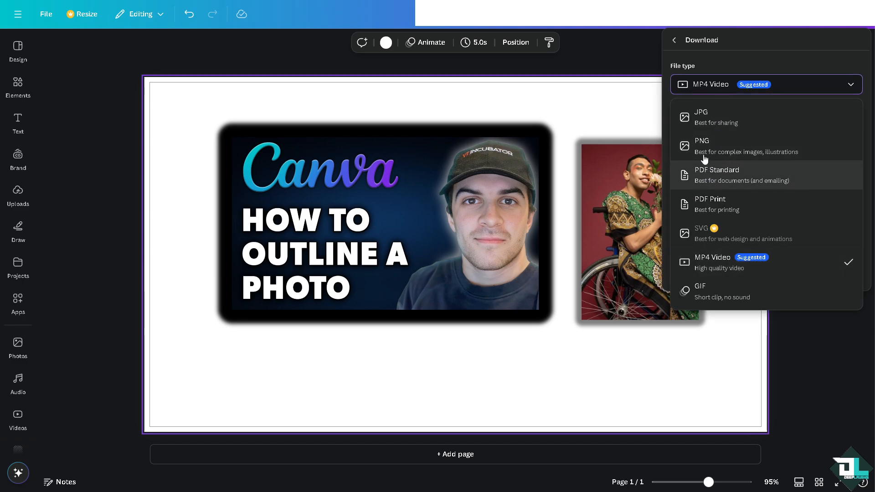
left_click(676, 42)
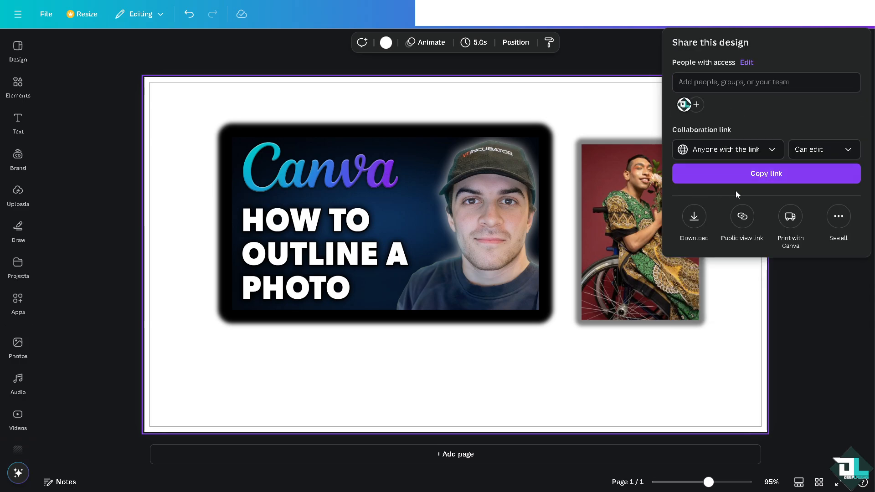
Copy the collaboration link that lets anyone with the link edit, and close the sharing options.
left_click(746, 178)
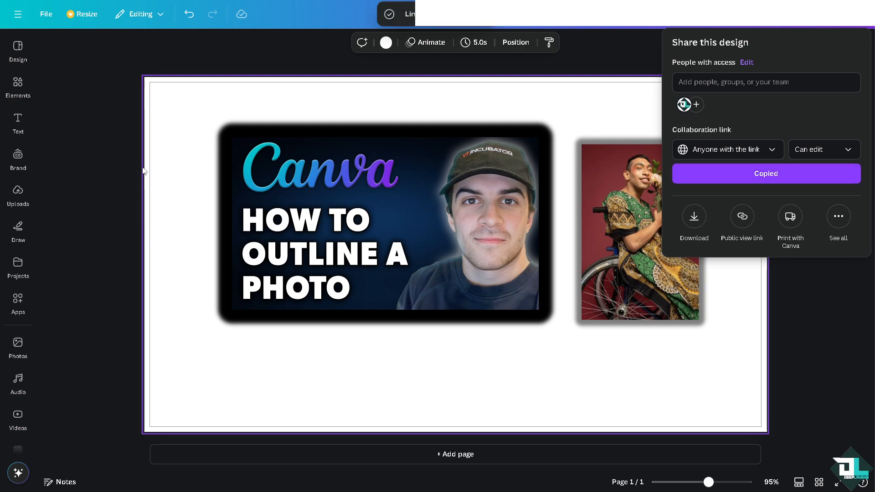
left_click(186, 156)
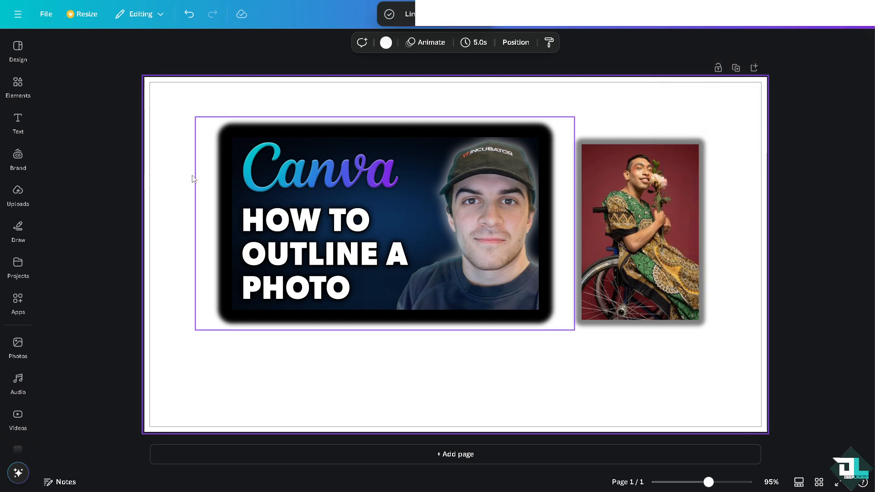